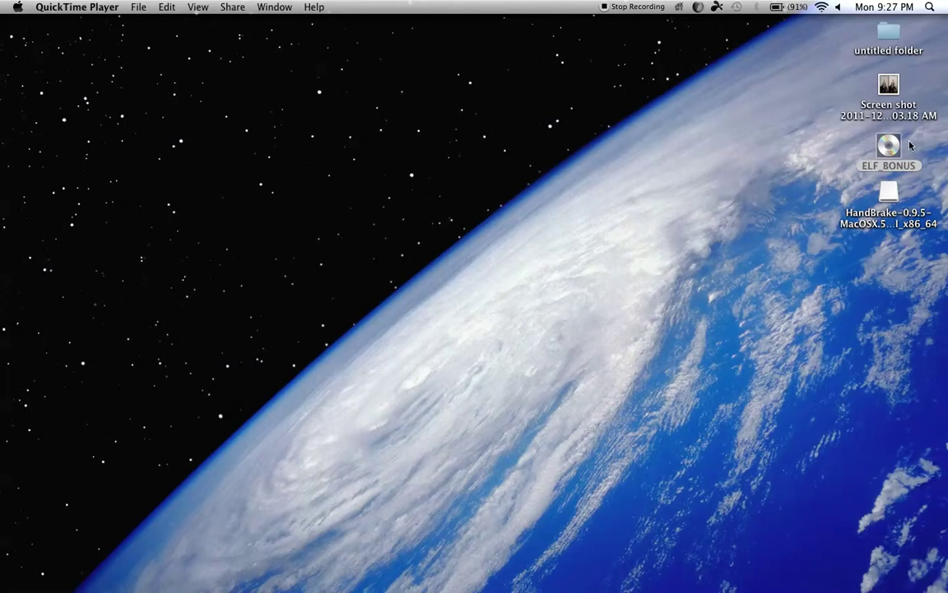
# Step: Drag the ELF_BONUS disc icon out of the right-hand column into the middle of the desktop
pyautogui.moveTo(883, 154); pyautogui.dragTo(479, 181)
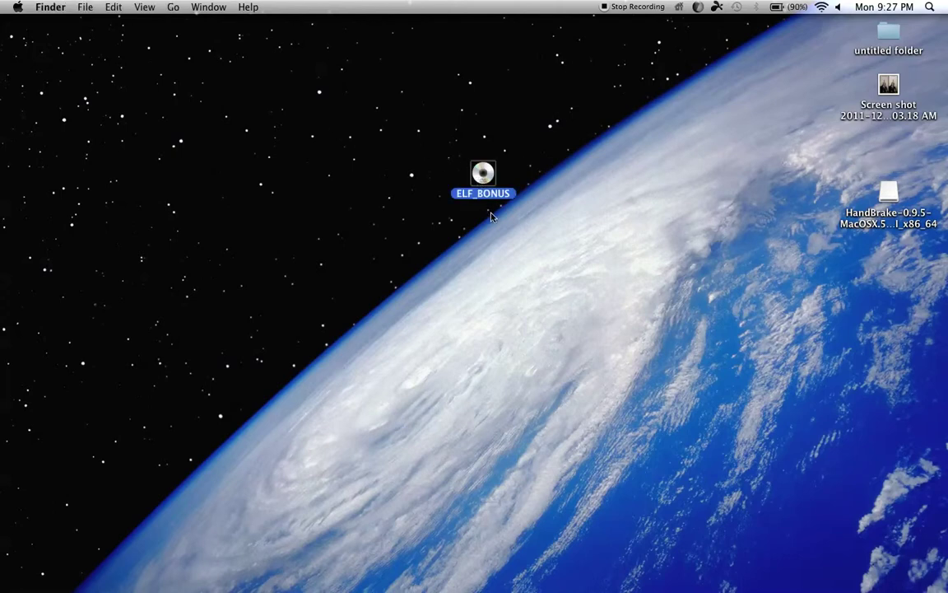
pyautogui.moveTo(3, 243)
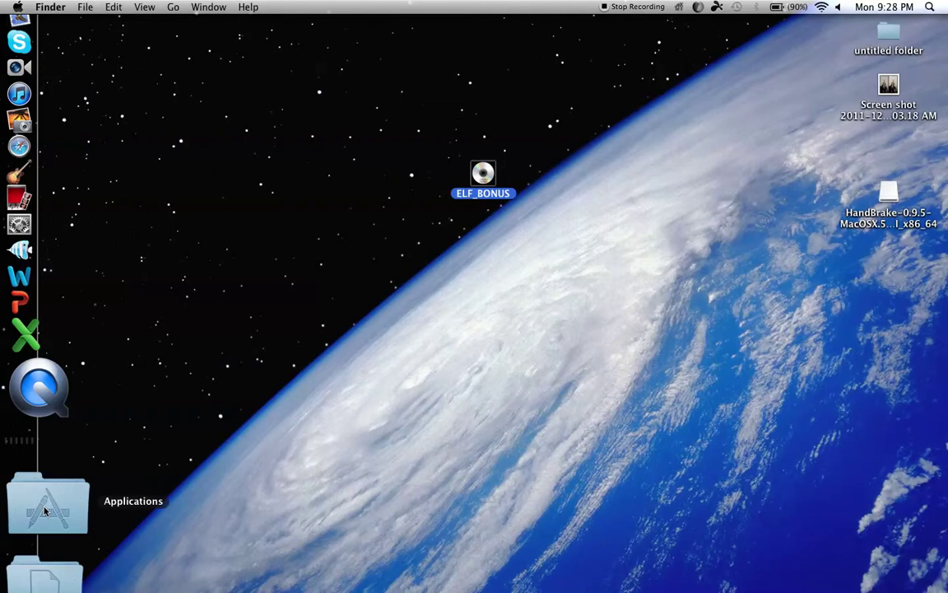
# Step: Launch HandBrake from Applications and empty the leftover item from its queue
pyautogui.click(46, 510)
pyautogui.scroll(-2, 673, 420)
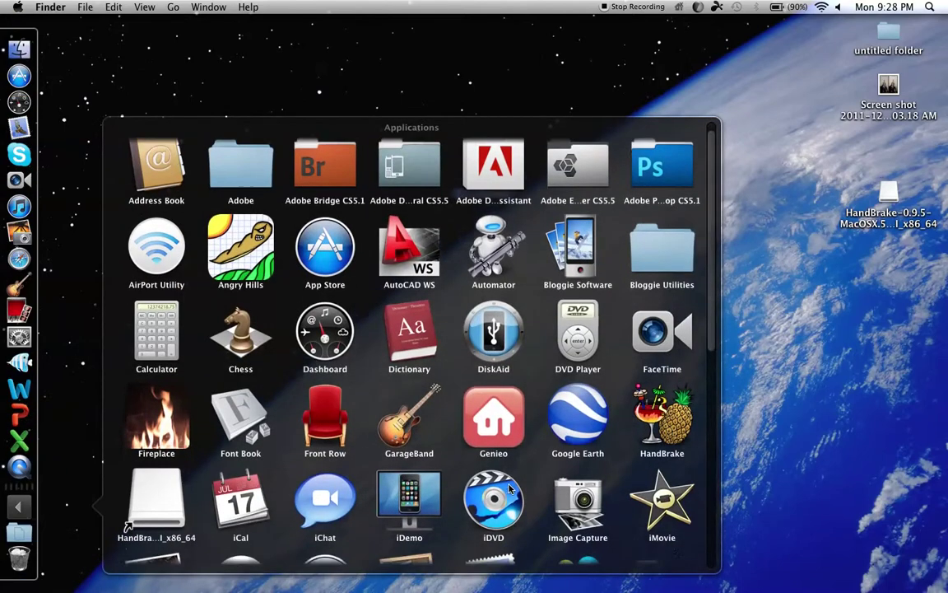
pyautogui.click(674, 418)
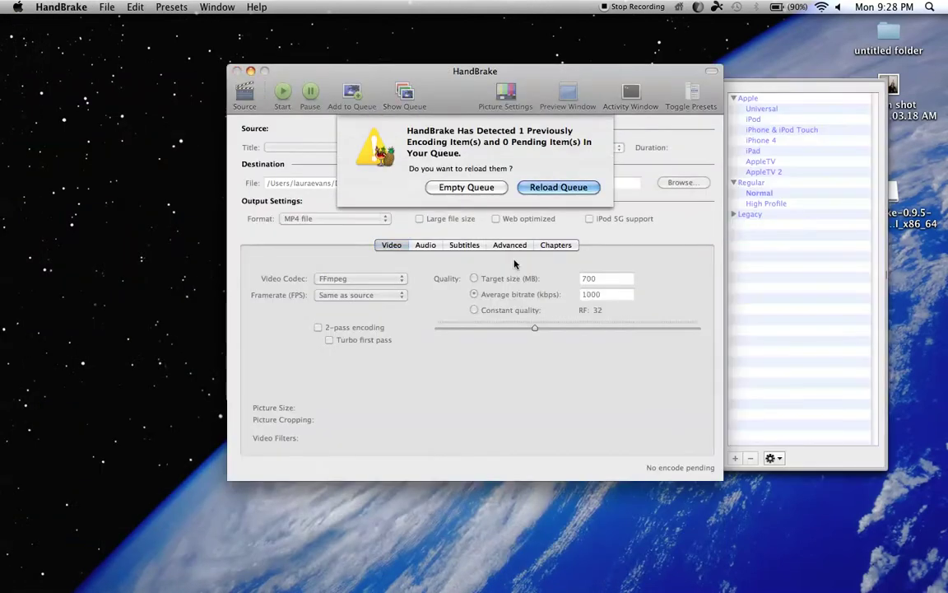
pyautogui.click(467, 187)
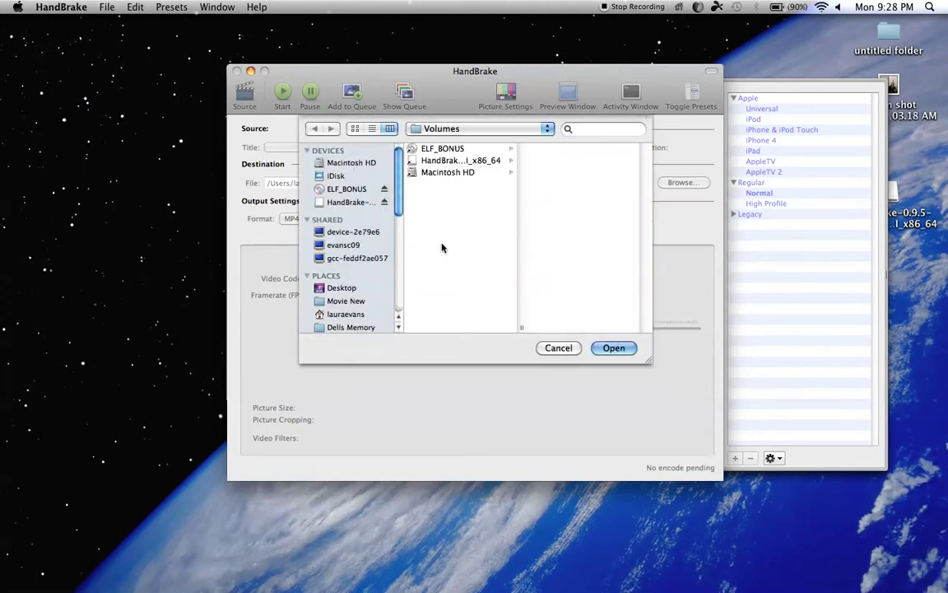
# Step: Select the ELF_BONUS disc under Devices as the source to scan
pyautogui.click(566, 349)
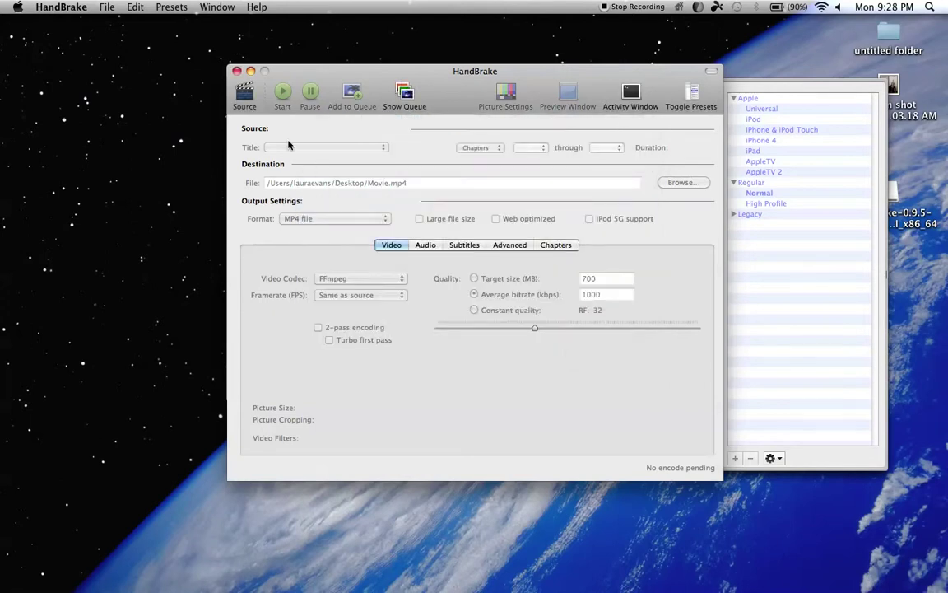
pyautogui.click(244, 97)
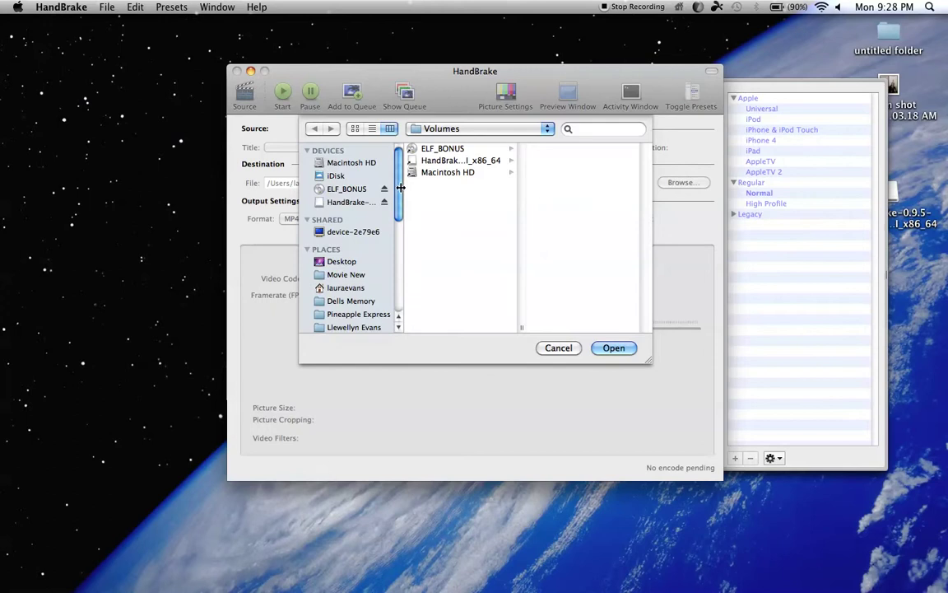
pyautogui.click(347, 188)
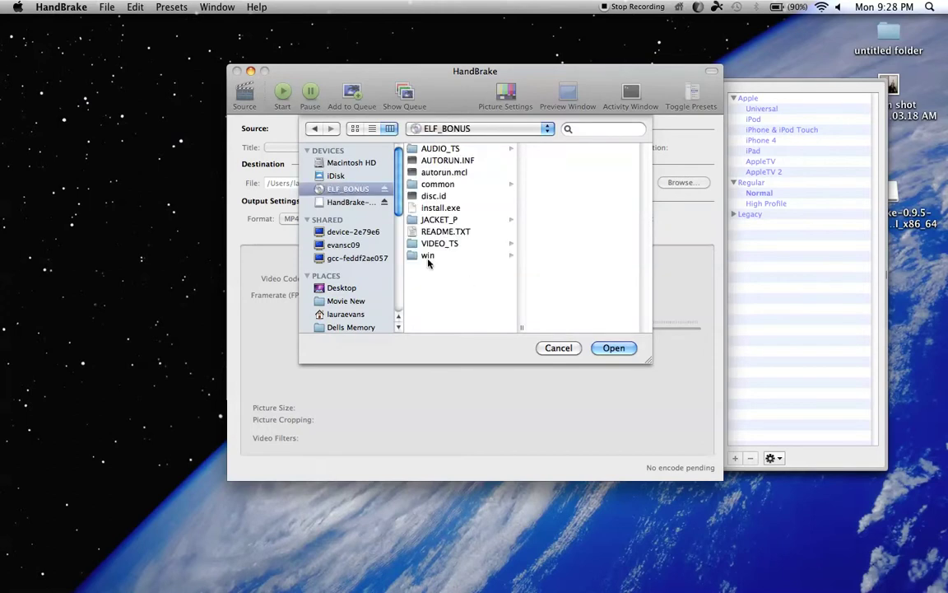
pyautogui.click(616, 349)
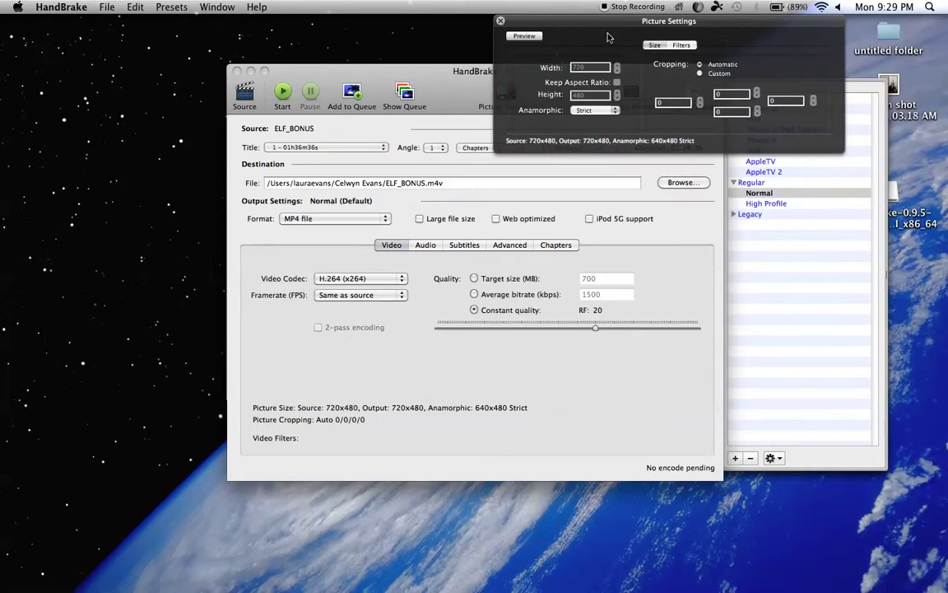
# Step: Close Picture Settings and set the ELF_BONUS.m4v destination to the Movie New folder
pyautogui.press('super+shift+p')
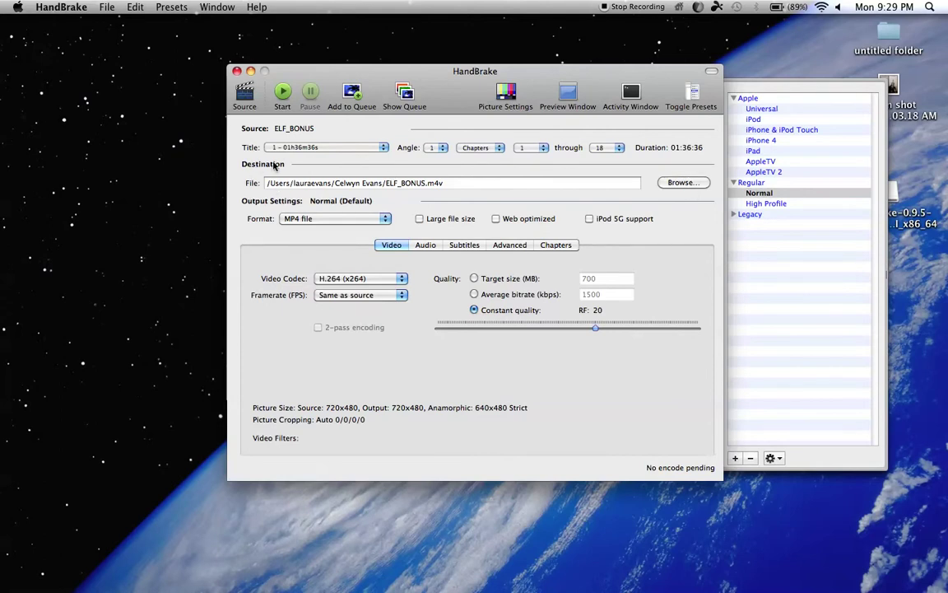
pyautogui.click(685, 184)
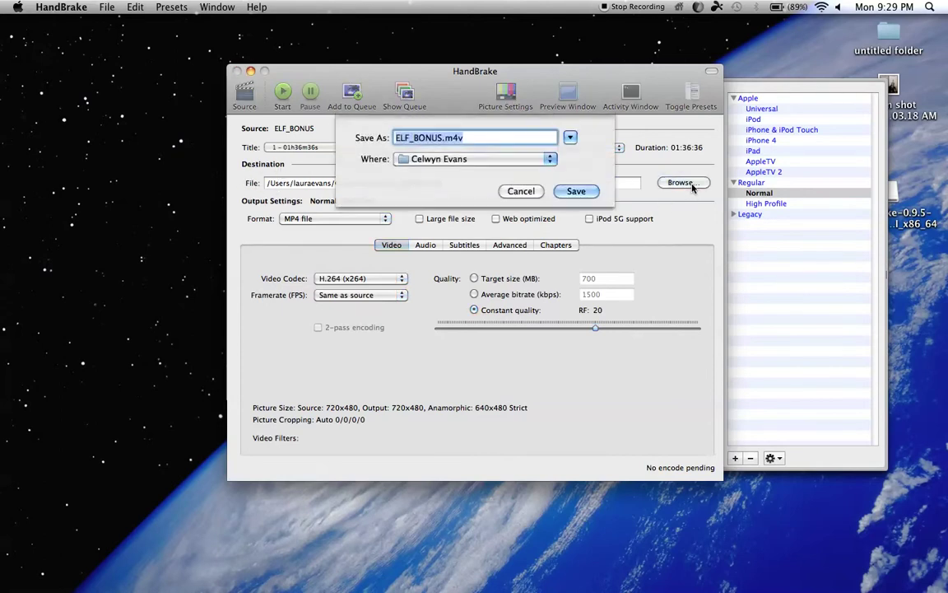
pyautogui.click(548, 159)
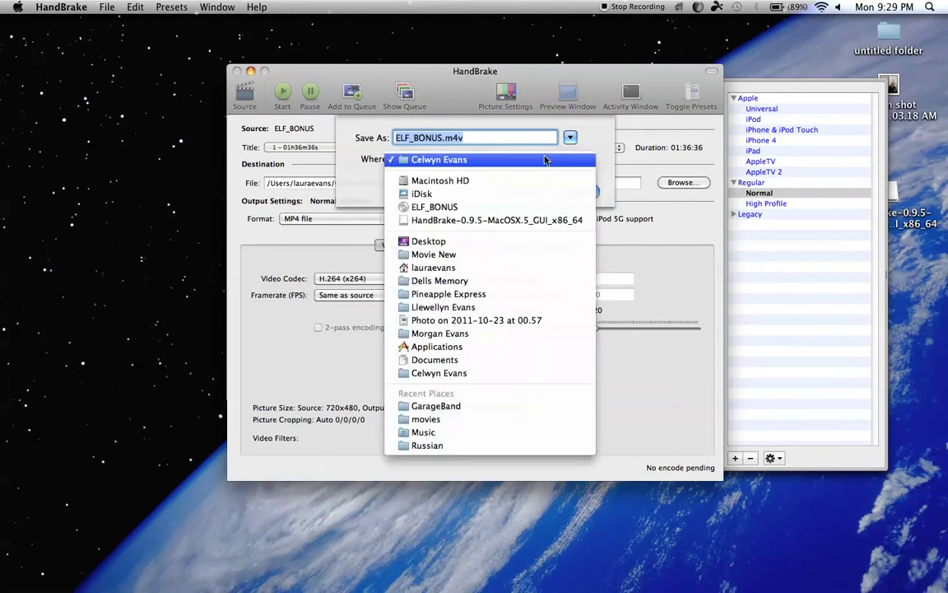
pyautogui.click(490, 254)
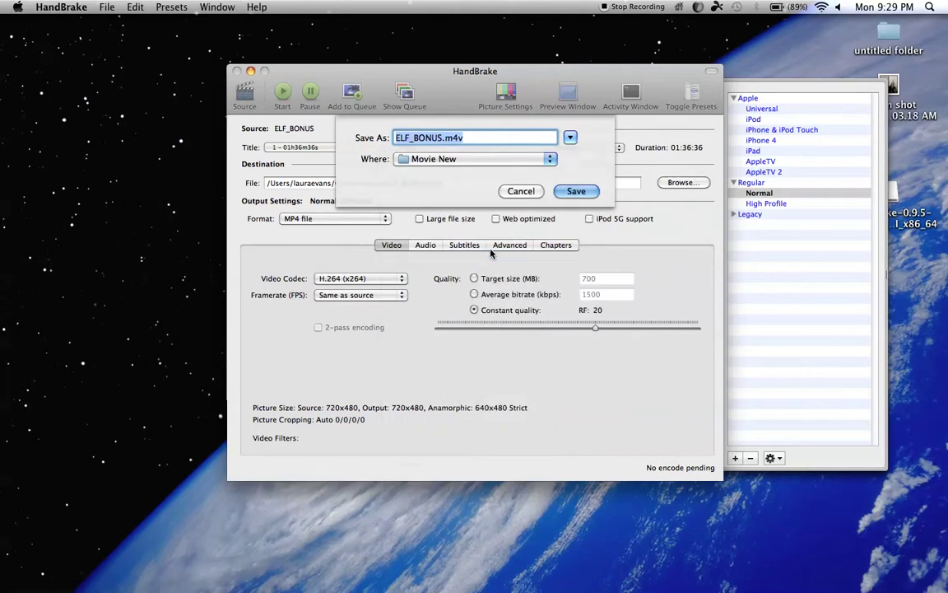
pyautogui.click(576, 191)
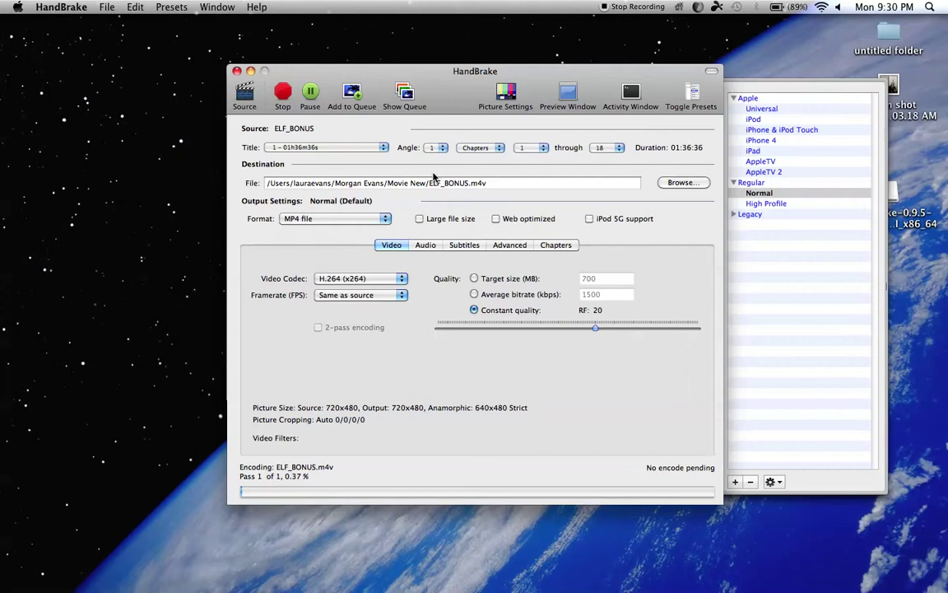
# Step: Quit HandBrake mid-encode, confirming the quit warning
pyautogui.press('super+q')
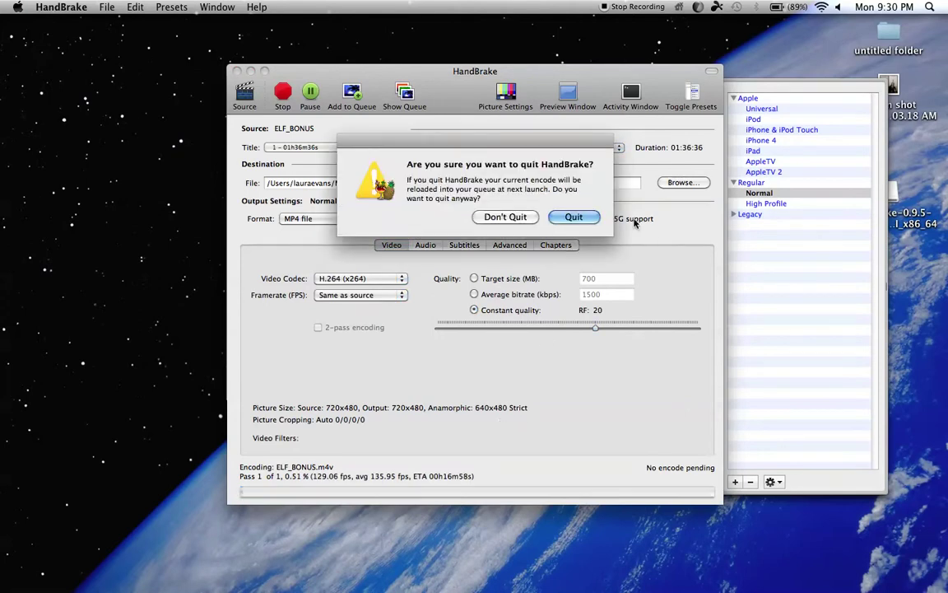
pyautogui.press('Return')
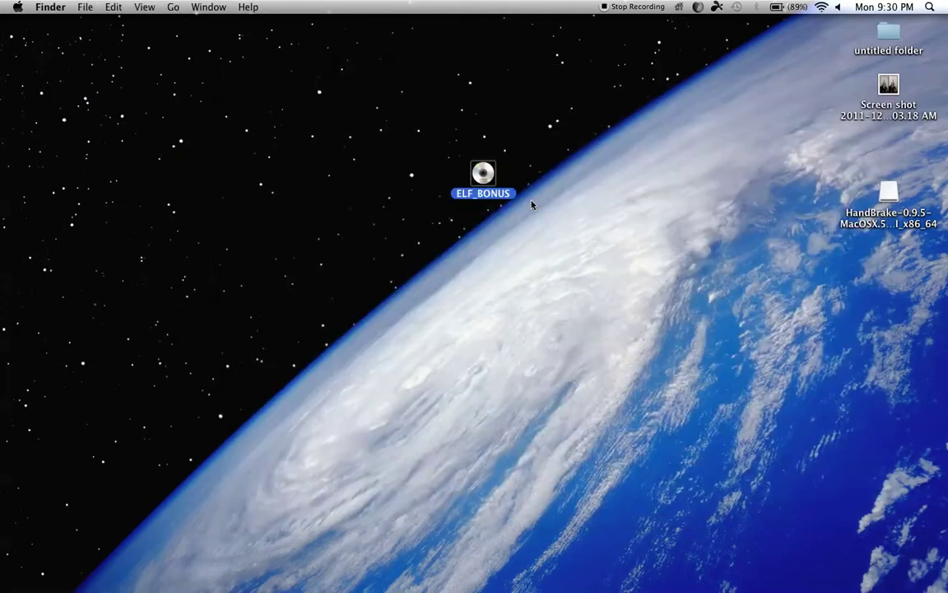
# Step: Return the ELF_BONUS icon to the desktop's right column and launch iTunes from the Dock
pyautogui.moveTo(485, 173); pyautogui.dragTo(890, 144)
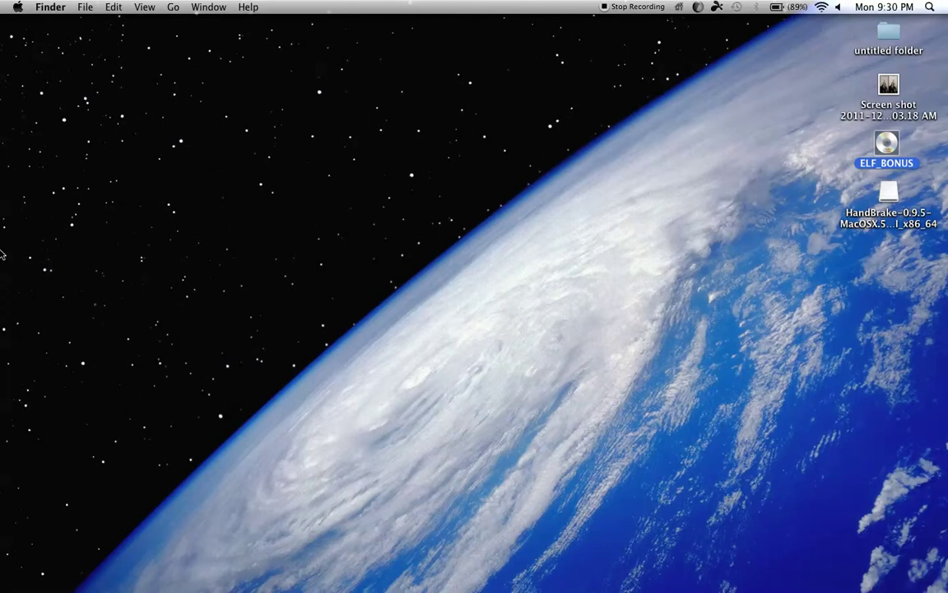
pyautogui.click(8, 208)
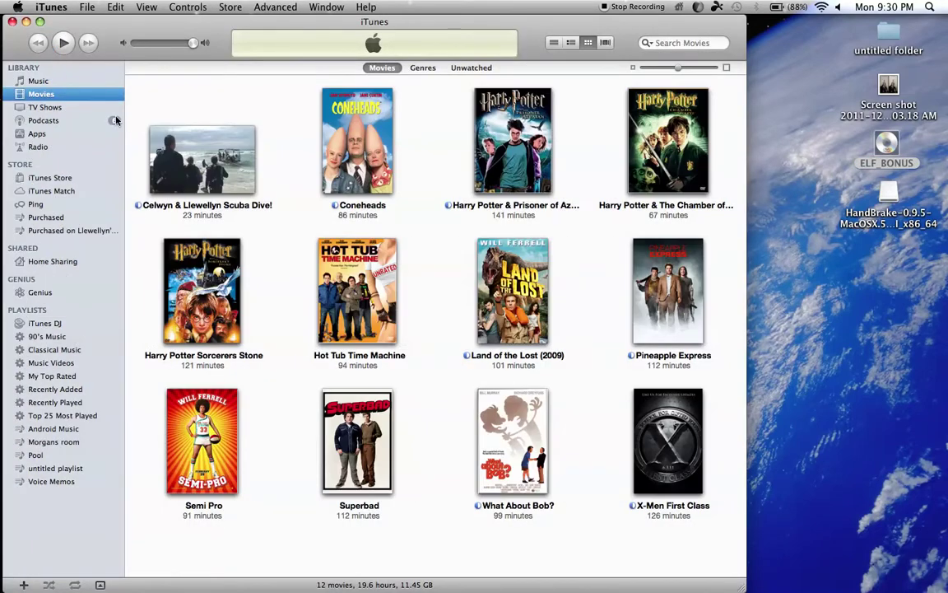
# Step: Widen the iTunes window and add Movie New/ELF_BONUS.m4v via File > Add to Library
pyautogui.click(41, 80)
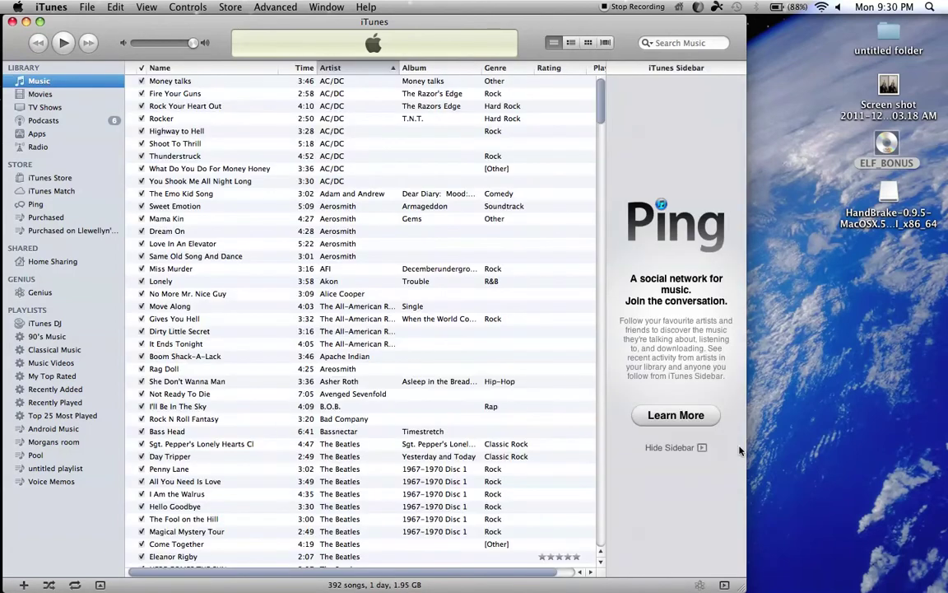
pyautogui.moveTo(740, 589); pyautogui.dragTo(943, 589)
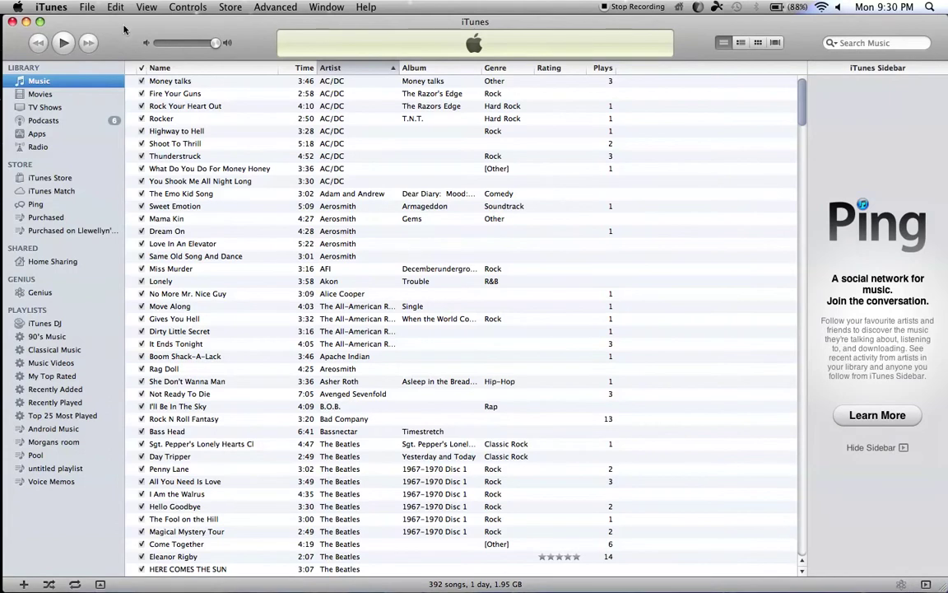
pyautogui.click(94, 5)
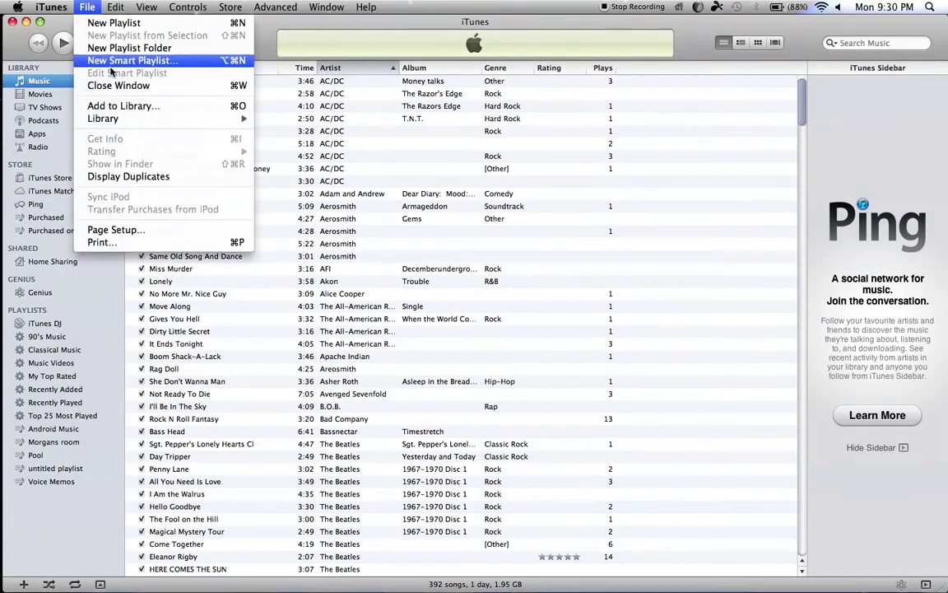
pyautogui.click(123, 106)
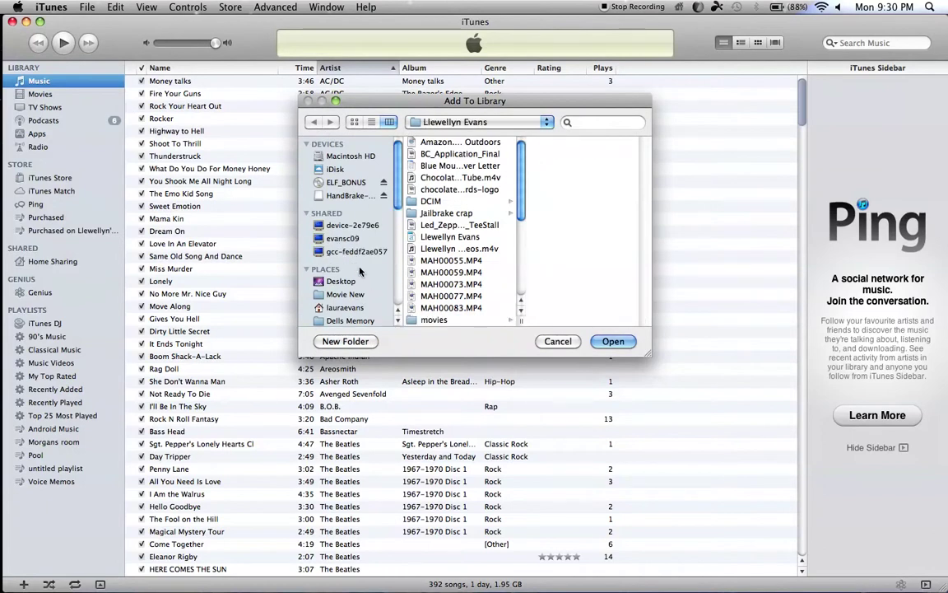
pyautogui.click(358, 295)
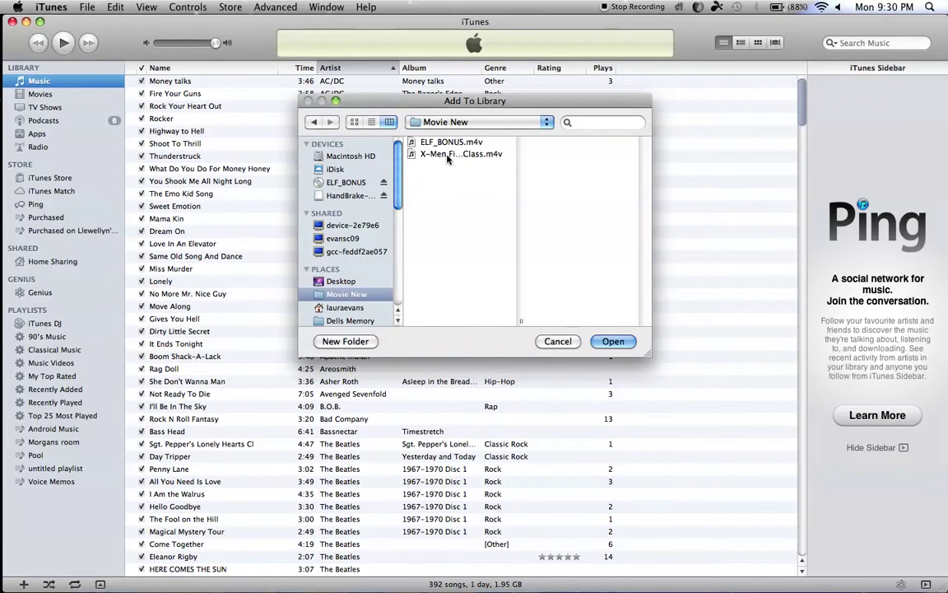
pyautogui.click(418, 157)
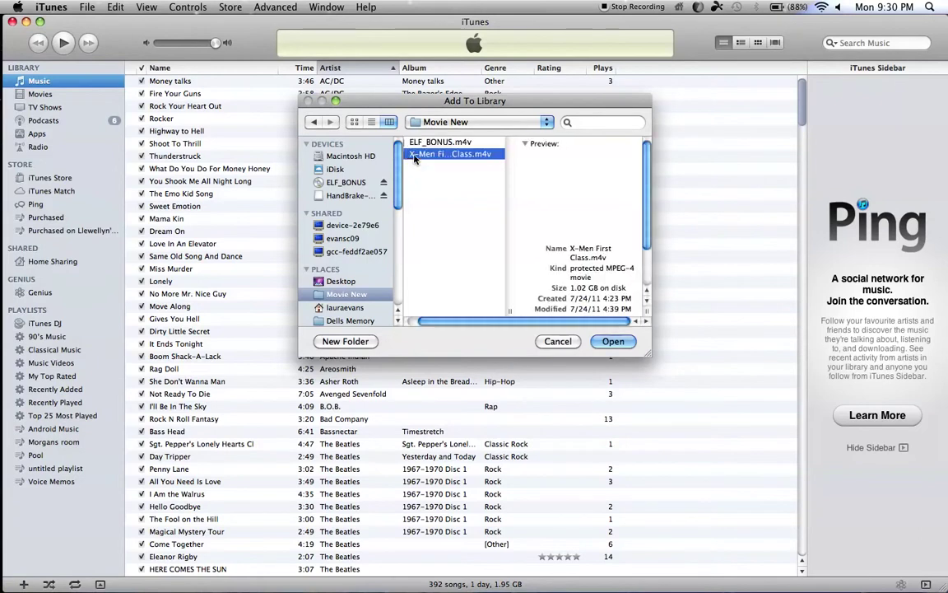
pyautogui.click(426, 143)
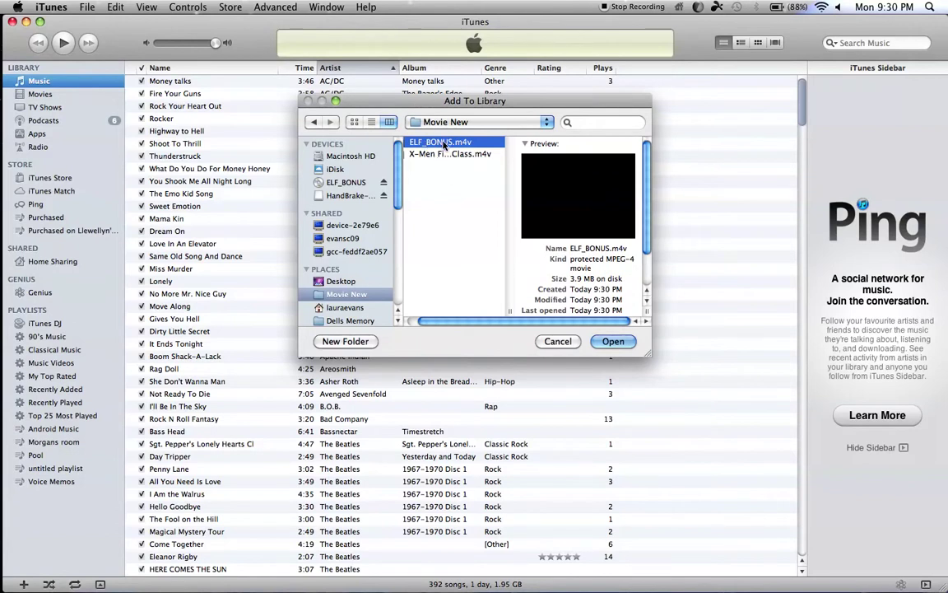
pyautogui.click(613, 341)
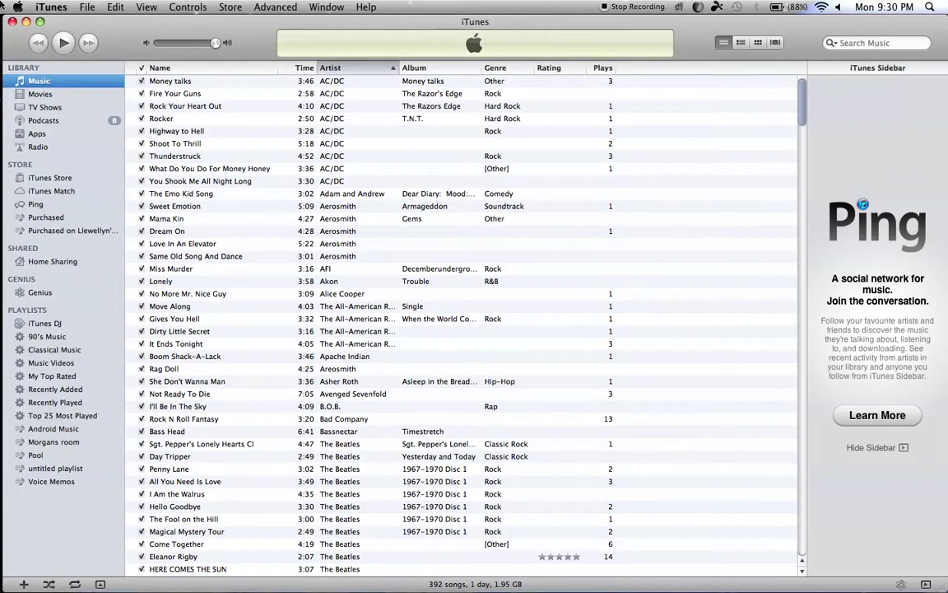
# Step: Show the Movies library, with ELF_BONUS listed as a 33-second movie among 13
pyautogui.click(53, 92)
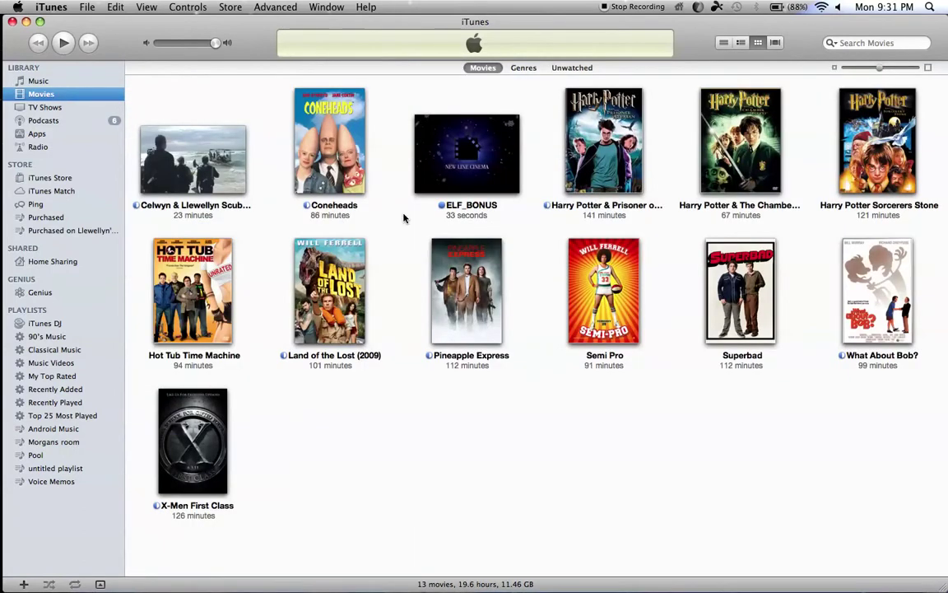
pyautogui.moveTo(470, 165)
pyautogui.moveTo(457, 158)
pyautogui.hotkey('ctrl', 'Down')
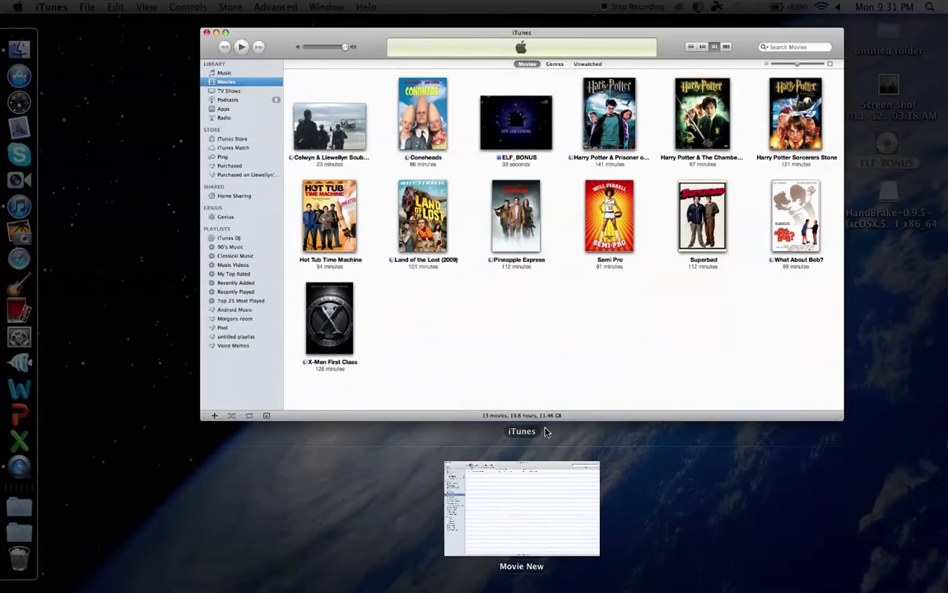
pyautogui.click(418, 275)
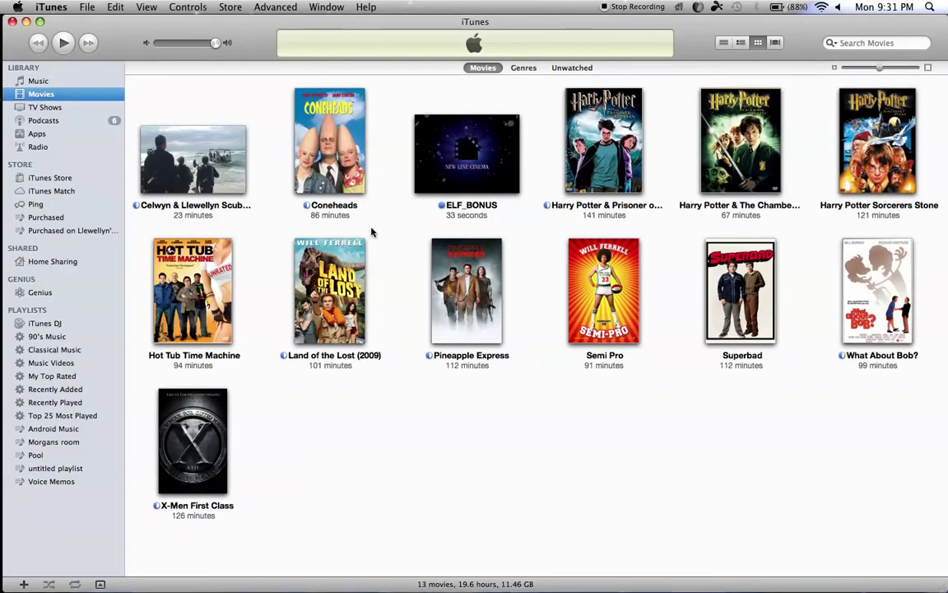
# Step: In Safari, search Google for 'Elf Movie' and open the Elf poster image at full size
pyautogui.hotkey('ctrl', 'Down')
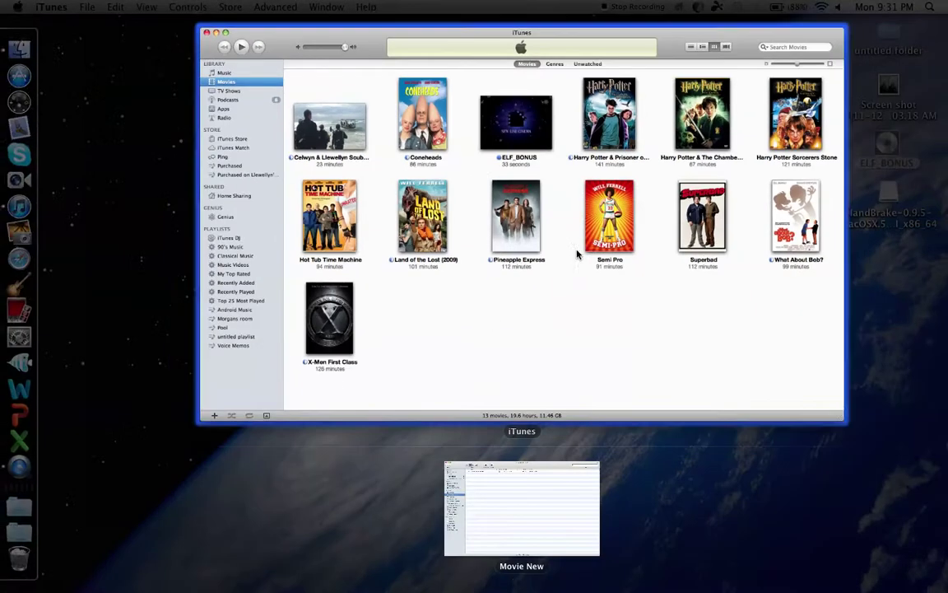
pyautogui.click(30, 263)
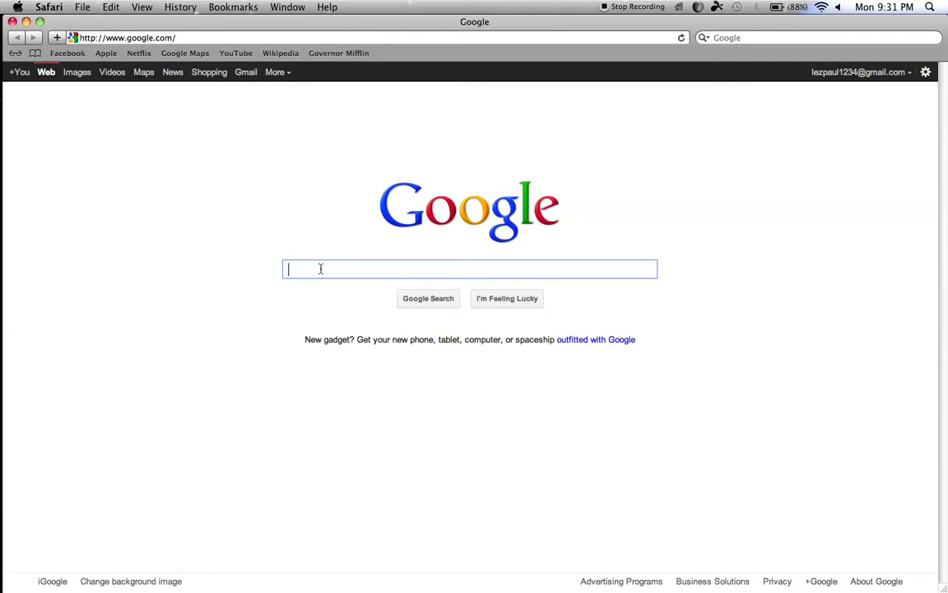
pyautogui.write('Elf')
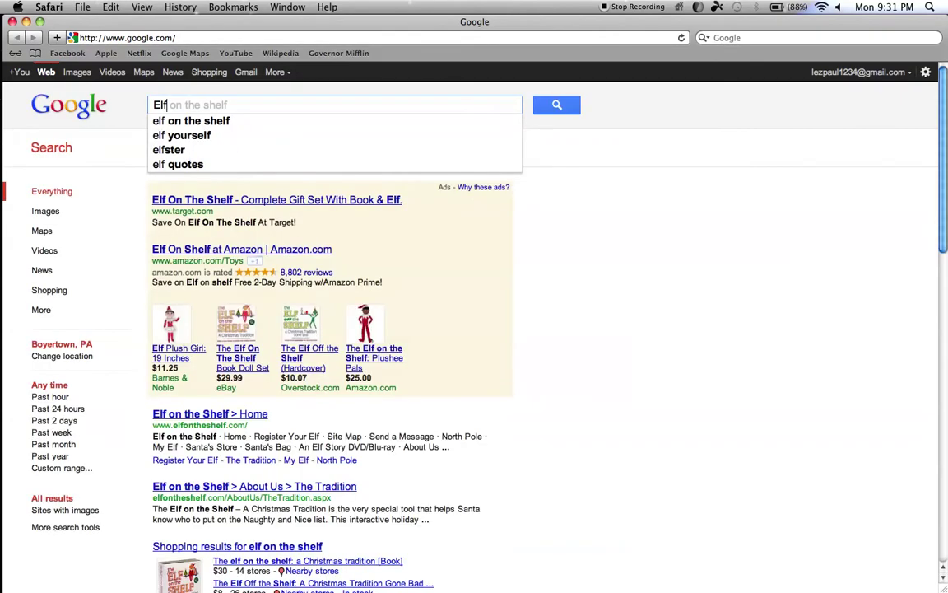
pyautogui.write(' Movie')
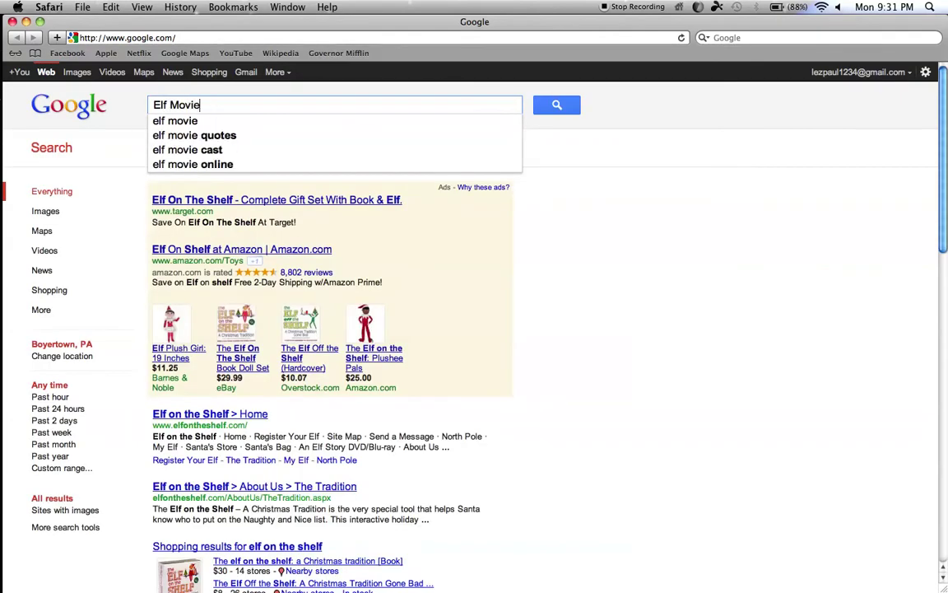
pyautogui.press('Return')
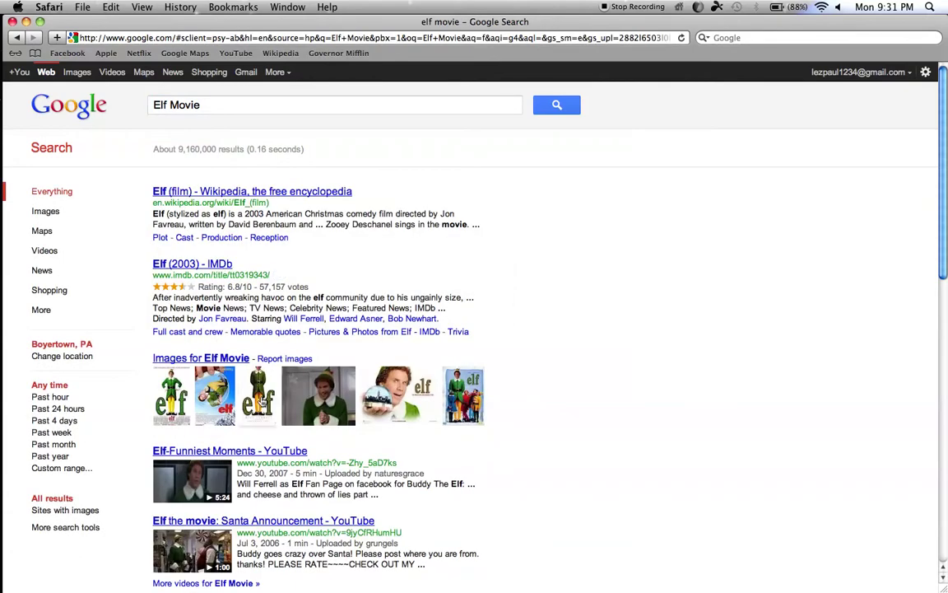
pyautogui.click(257, 399)
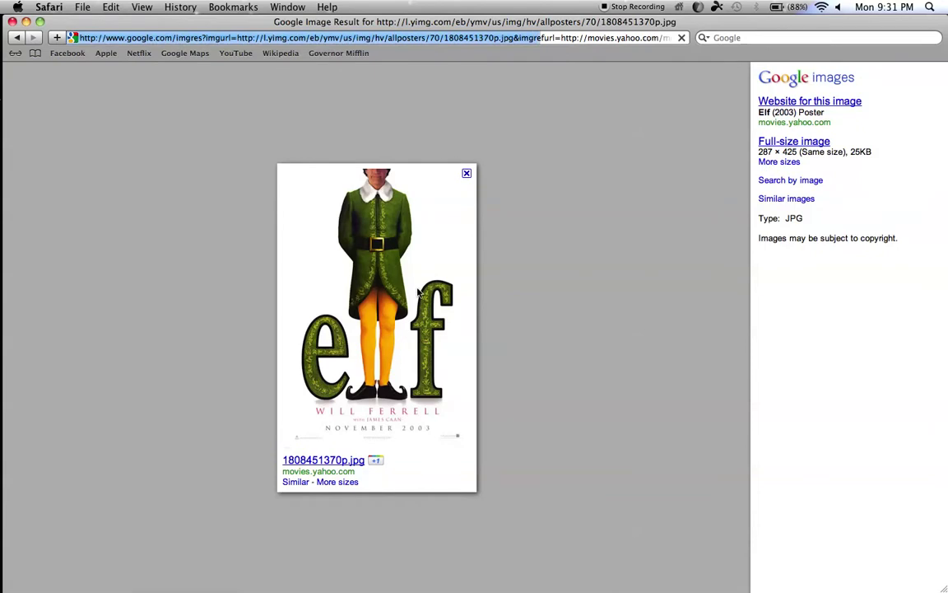
pyautogui.click(807, 143)
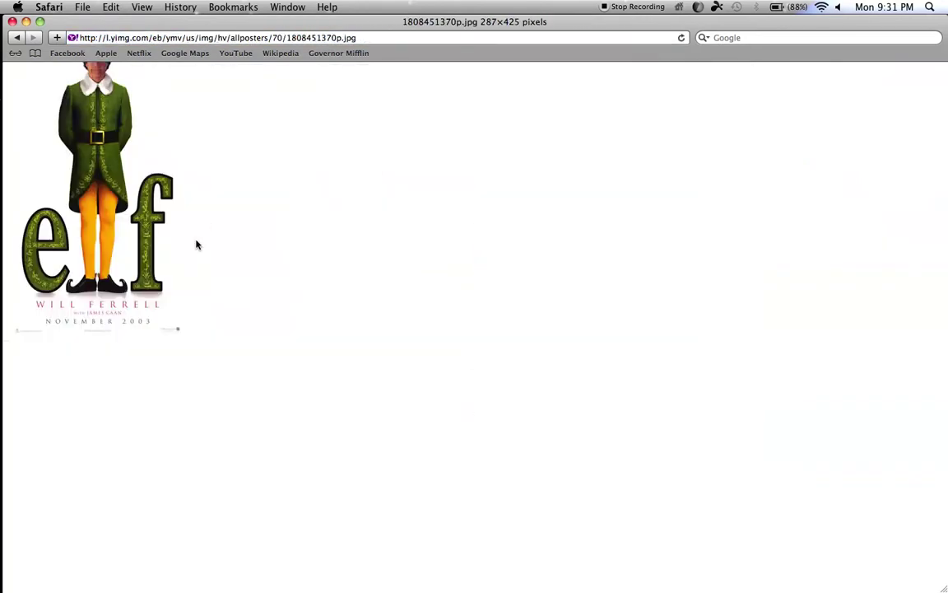
# Step: Save the poster image as 'Elf' in the Movie New folder
pyautogui.rightClick(117, 257)
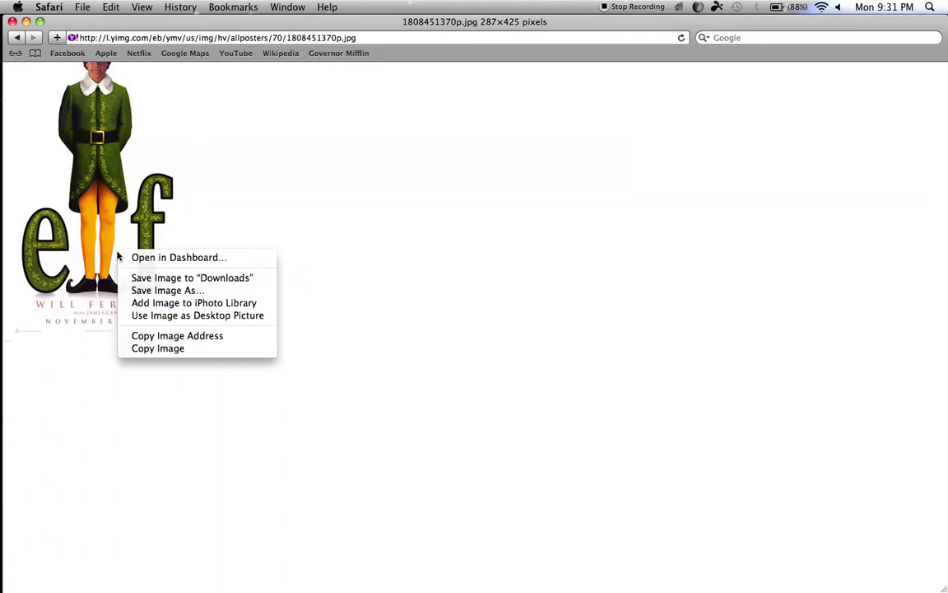
pyautogui.click(186, 292)
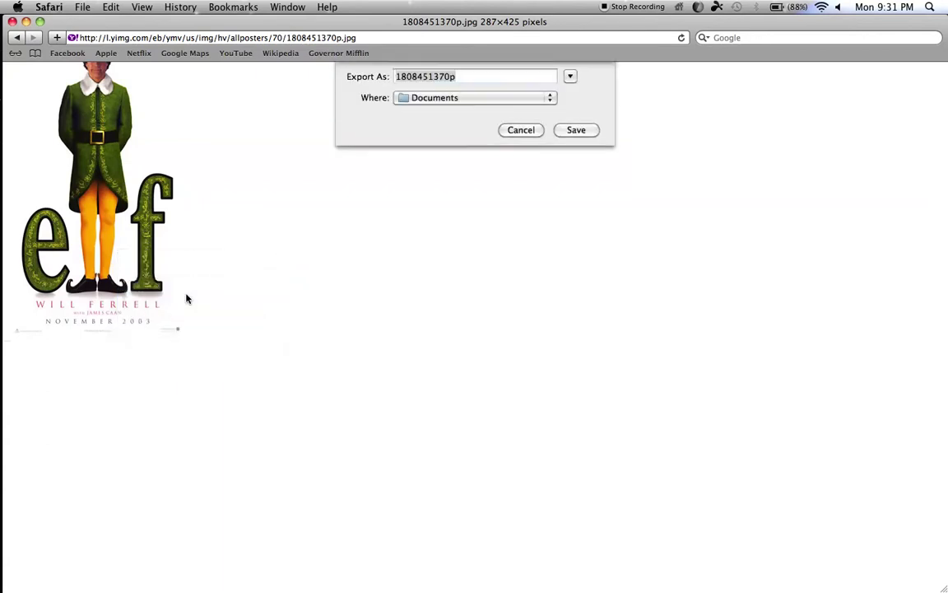
pyautogui.press('BackSpace')
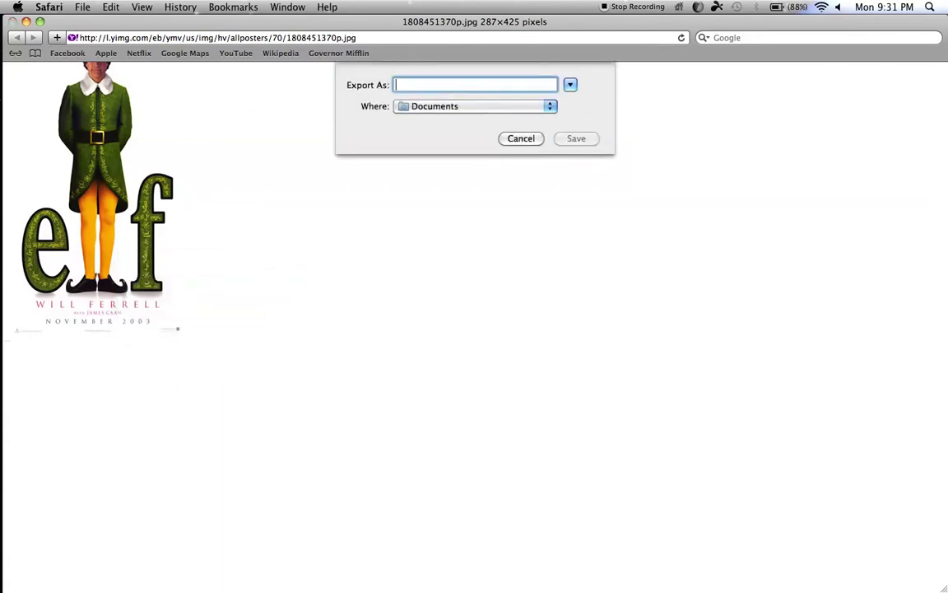
pyautogui.write('Elf')
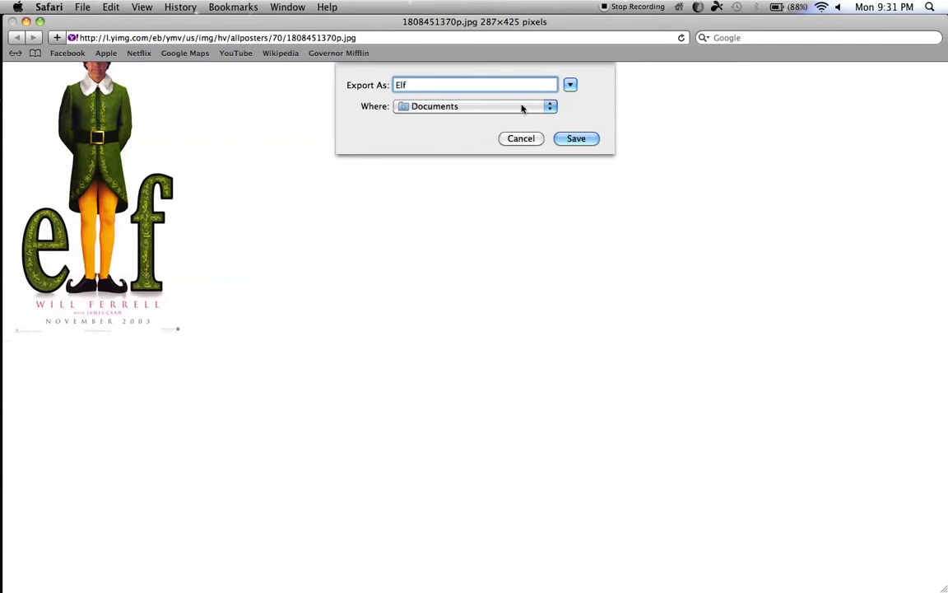
pyautogui.click(522, 106)
pyautogui.click(503, 202)
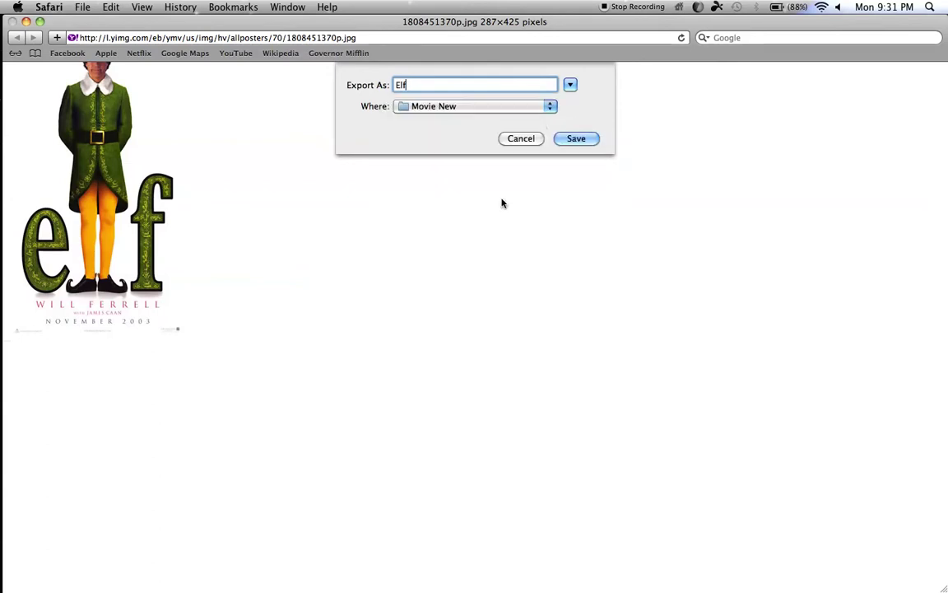
pyautogui.click(586, 138)
# Step: Back in iTunes, open Get Info for the ELF_BONUS movie
pyautogui.press('F9')
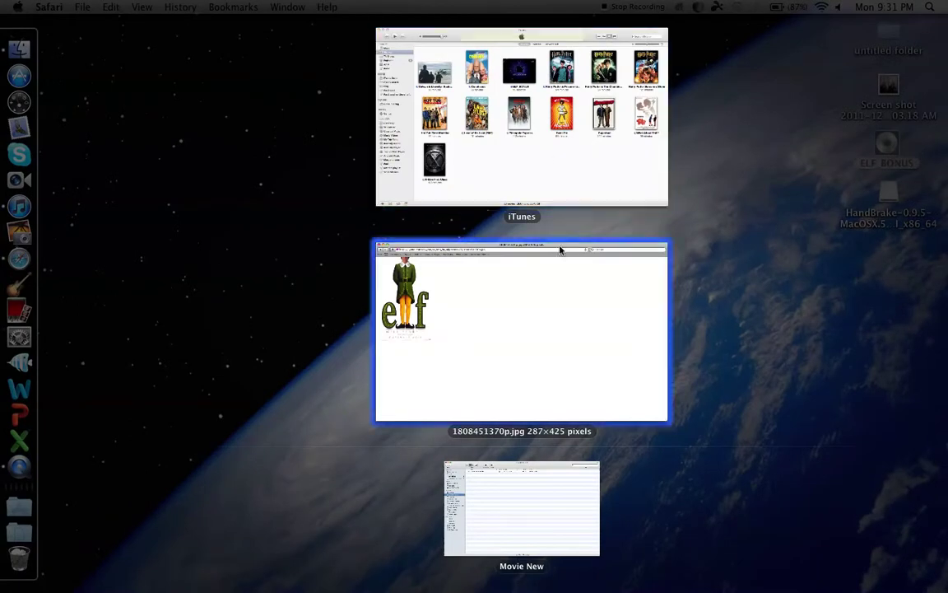
pyautogui.click(546, 161)
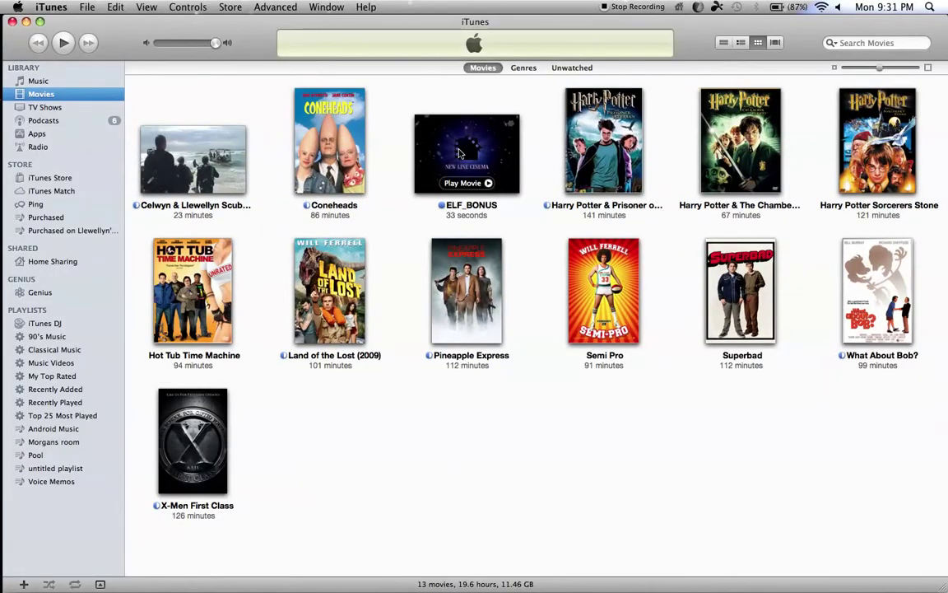
pyautogui.rightClick(459, 153)
pyautogui.click(518, 191)
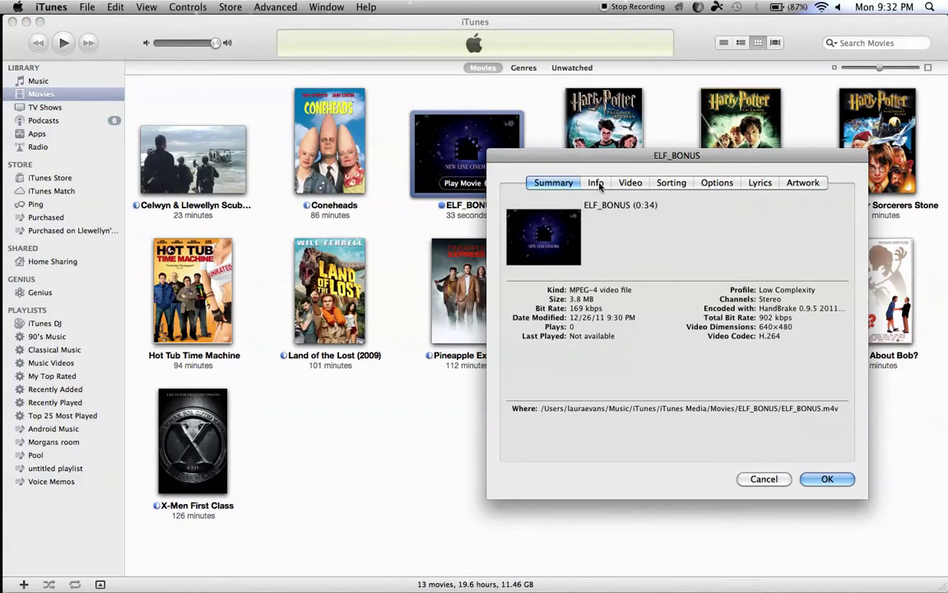
# Step: Add the Elf poster from Movie New as the movie's artwork
pyautogui.click(792, 183)
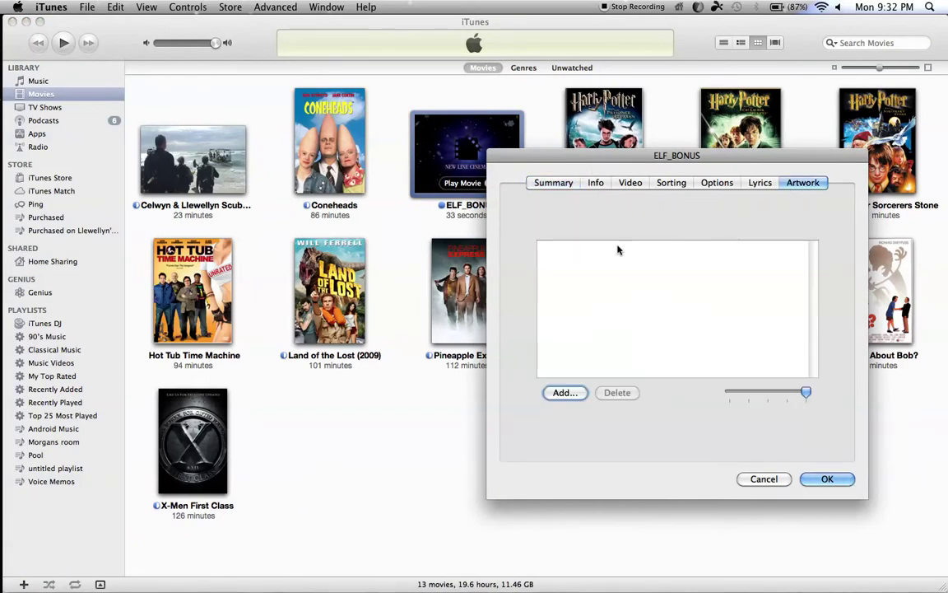
pyautogui.click(565, 392)
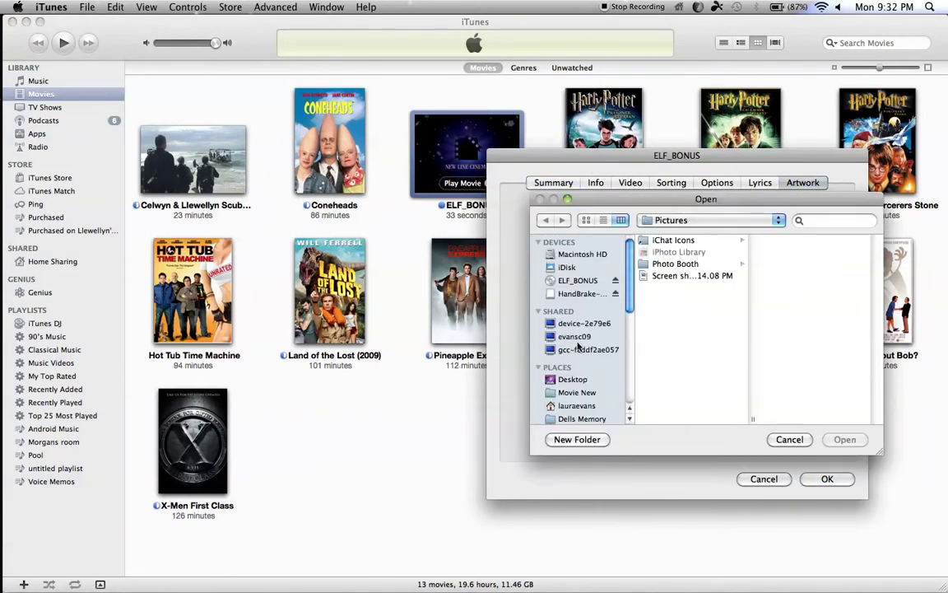
pyautogui.click(581, 393)
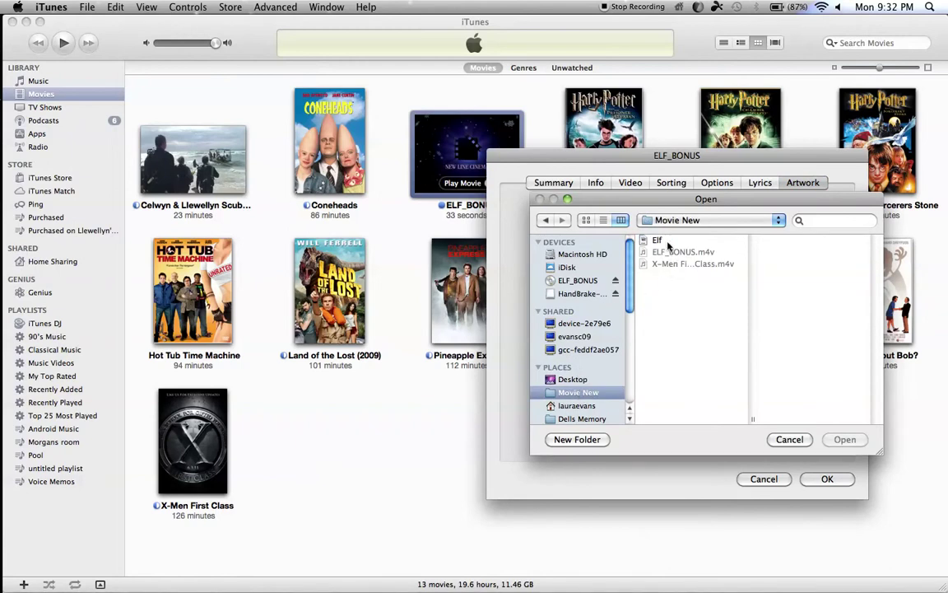
pyautogui.click(667, 241)
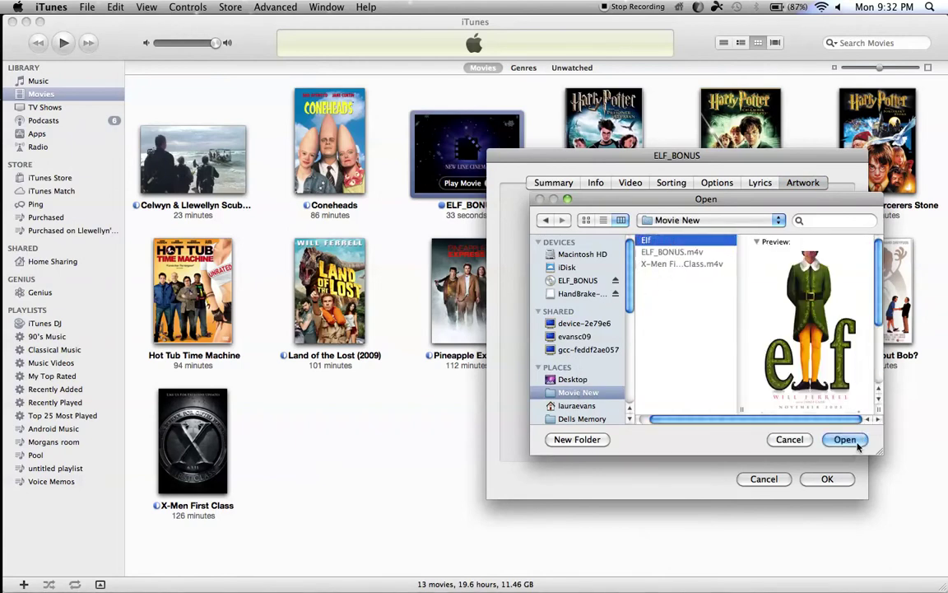
pyautogui.click(854, 442)
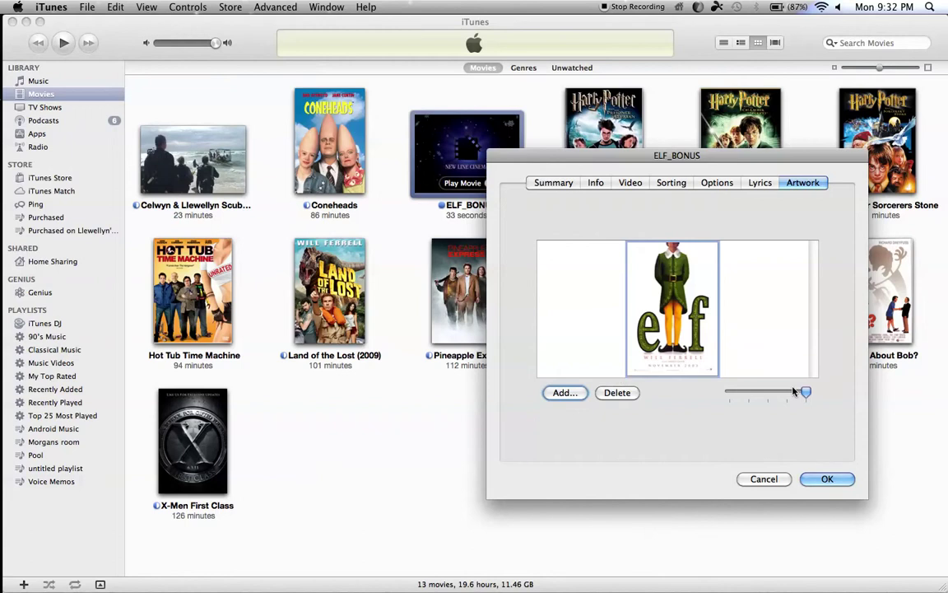
# Step: Change the Name from ELF_BONUS to 'Elf' on the Info tab and click OK
pyautogui.click(591, 183)
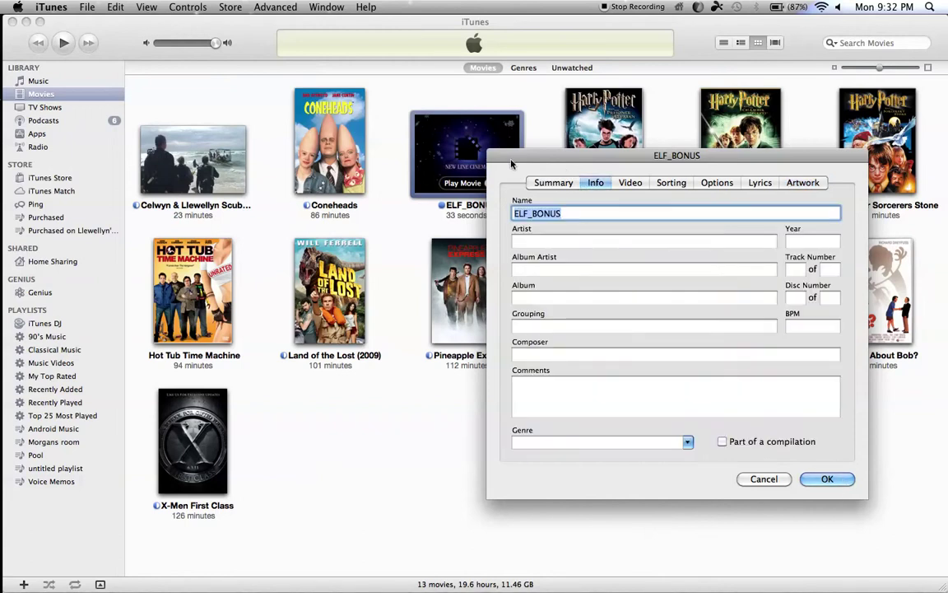
pyautogui.moveTo(511, 163); pyautogui.dragTo(452, 171)
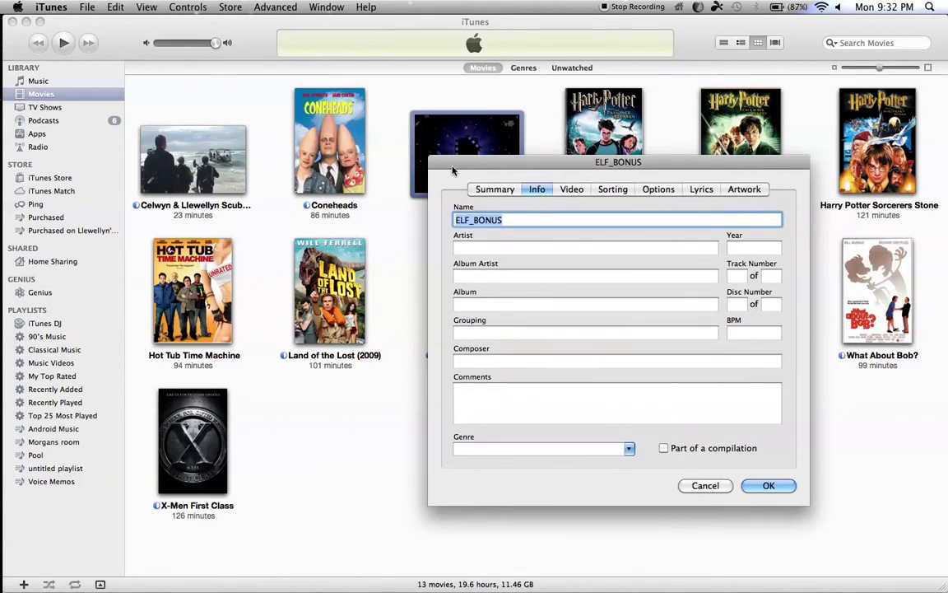
pyautogui.press('BackSpace')
pyautogui.write('E')
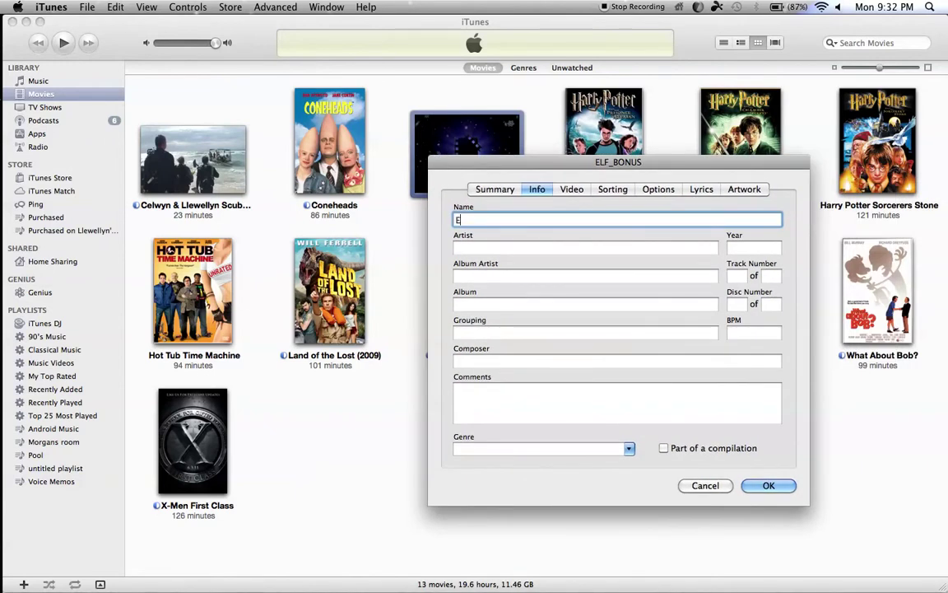
pyautogui.write('lf')
pyautogui.click(527, 248)
pyautogui.click(536, 276)
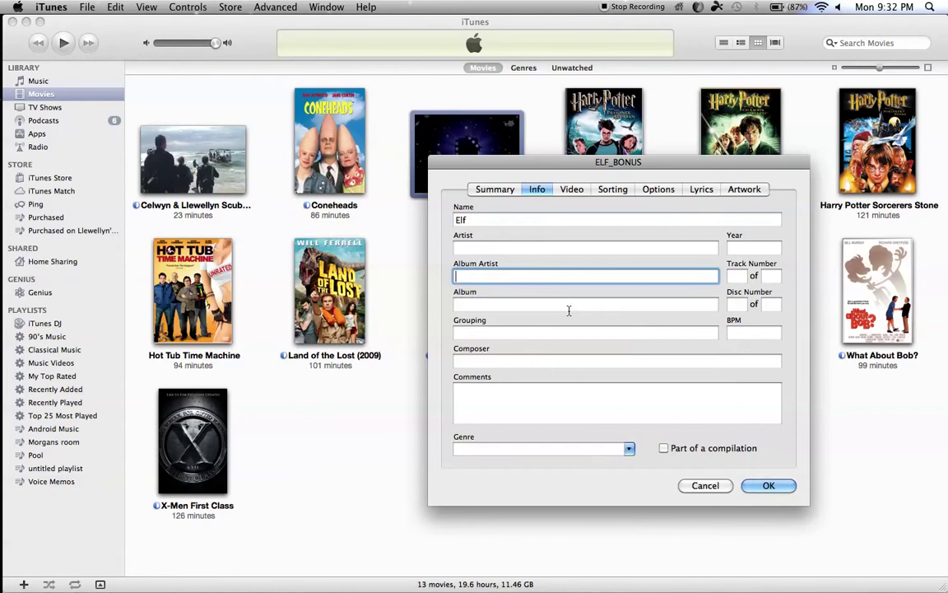
pyautogui.click(764, 248)
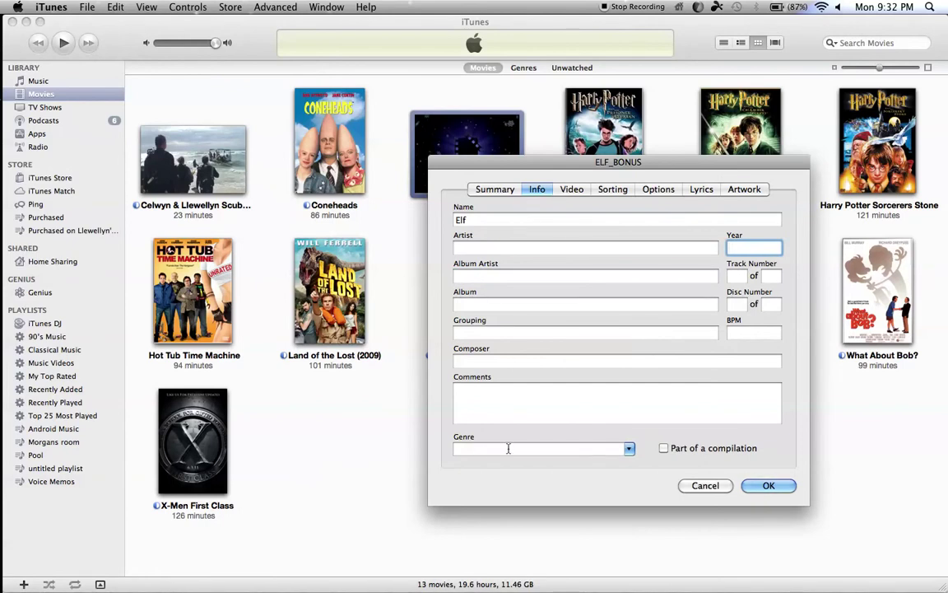
pyautogui.click(567, 448)
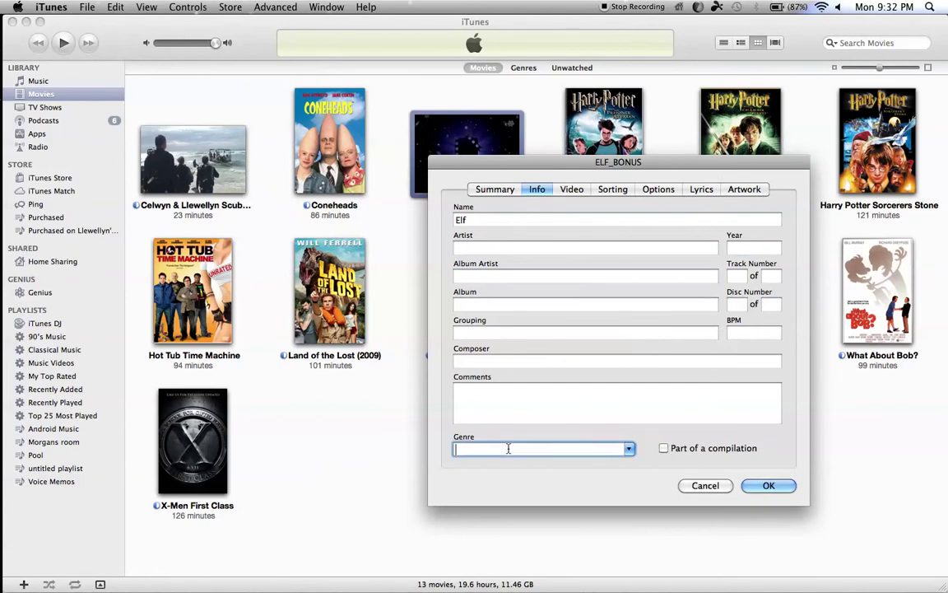
pyautogui.click(770, 487)
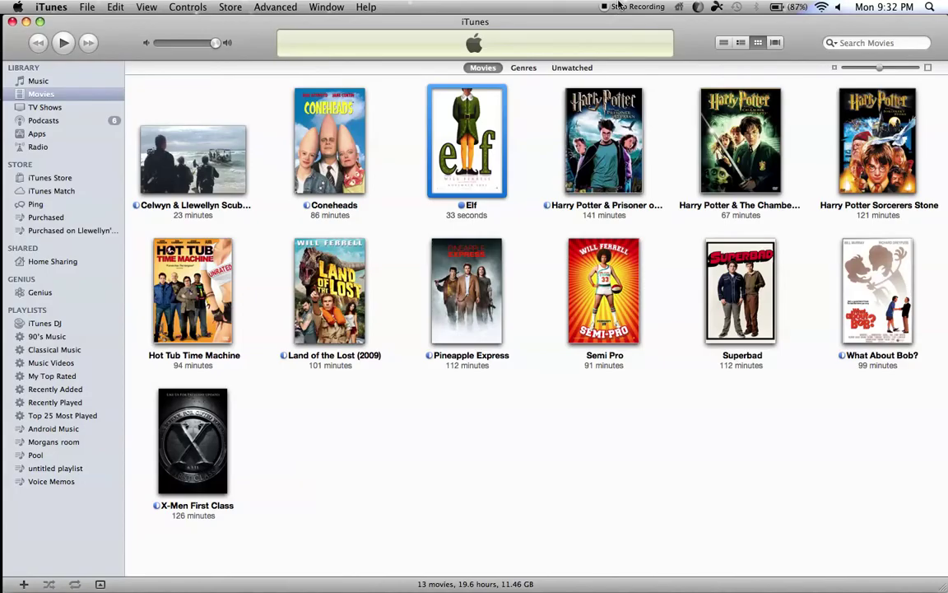
pyautogui.press('F9')
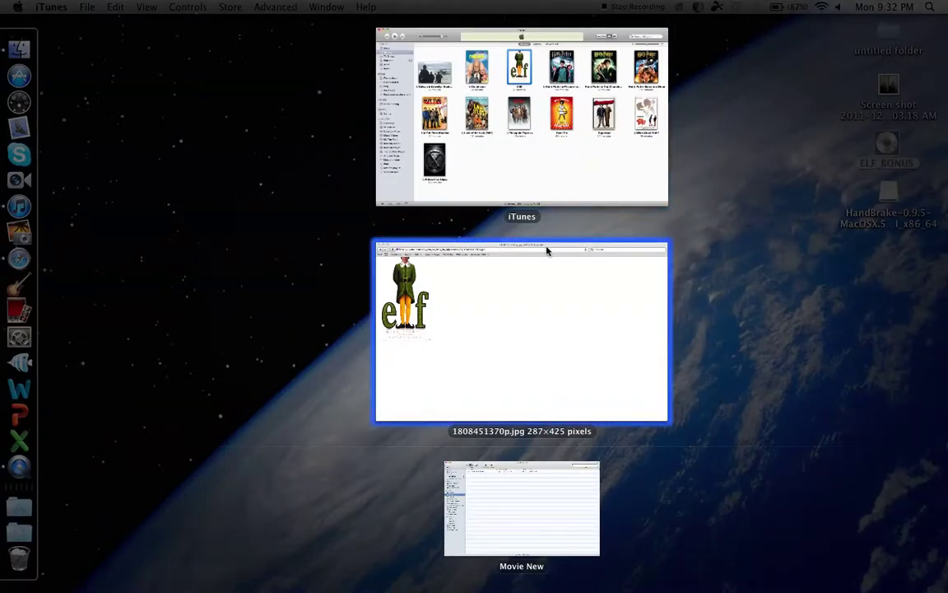
pyautogui.click(530, 175)
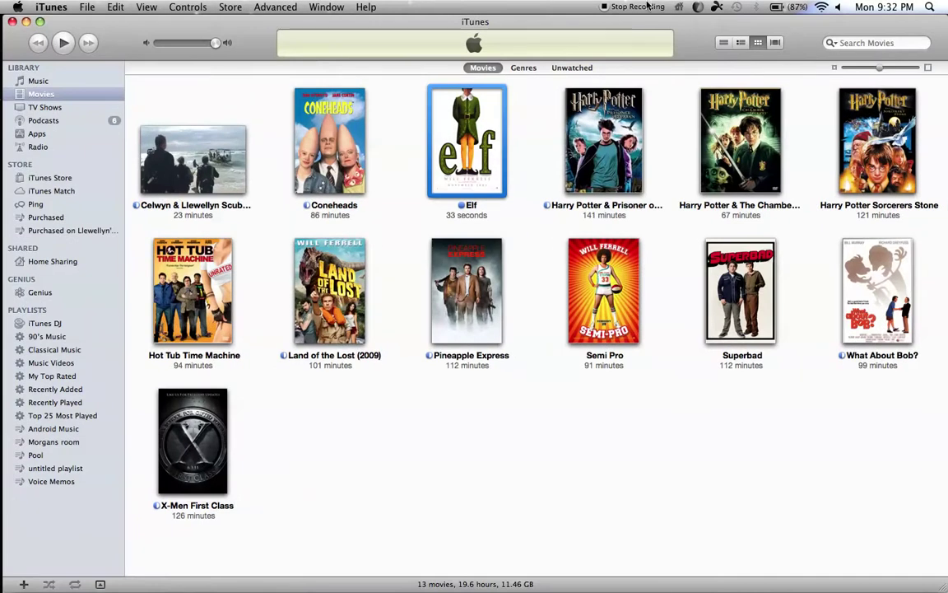